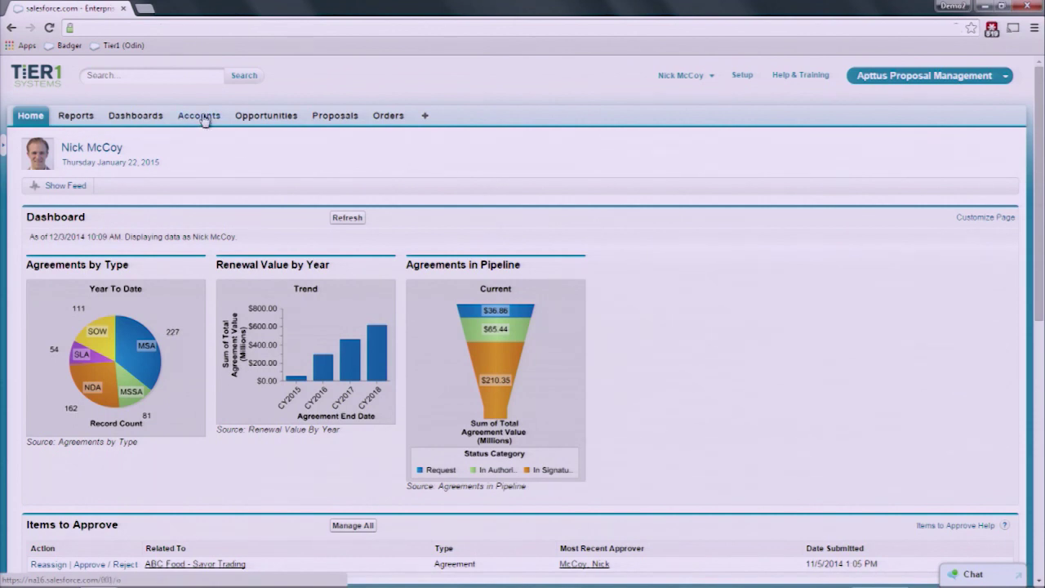
- Open the Venture Industries Server opportunity from the Venture Industries account and start a new quote for it
{"action": "left_click", "coordinate": [200, 117]}
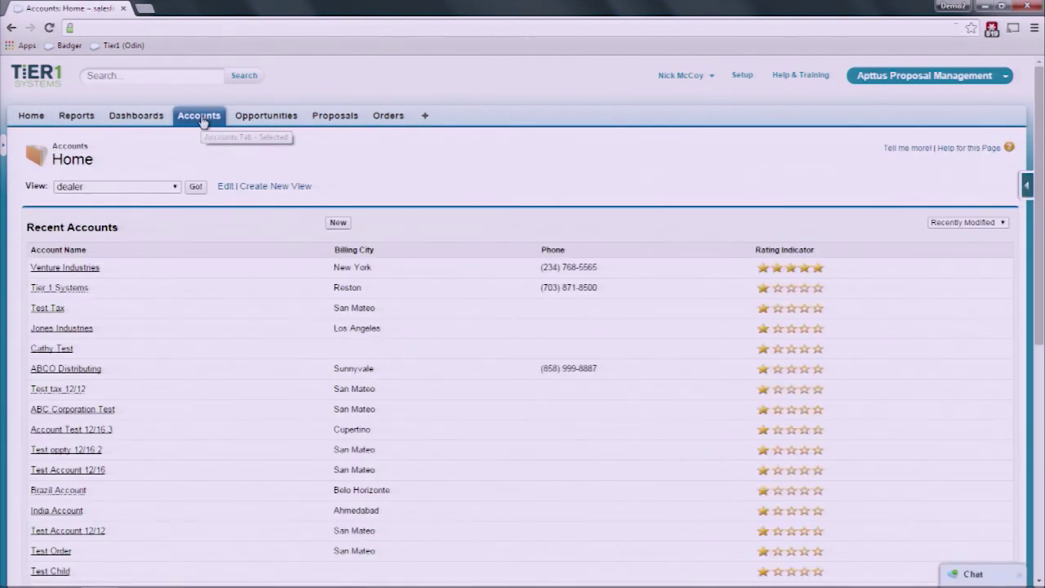
{"action": "left_click", "coordinate": [90, 271]}
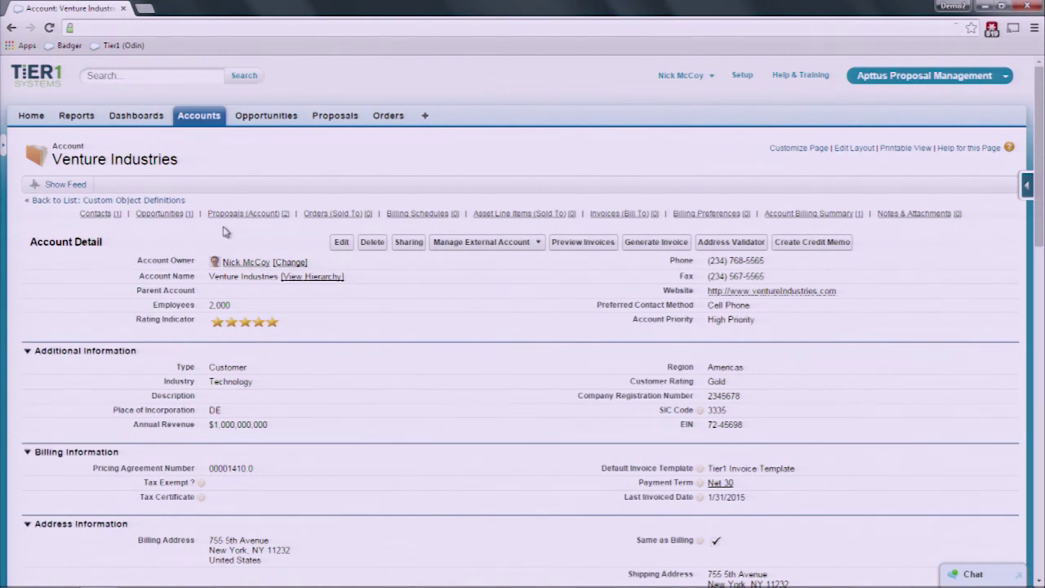
{"action": "mouse_move", "coordinate": [227, 221]}
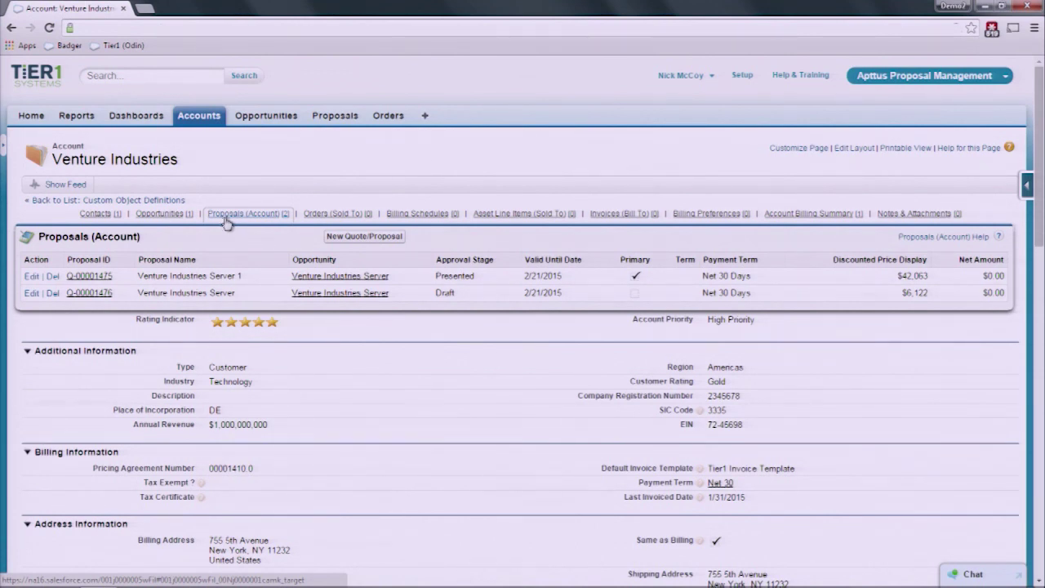
{"action": "mouse_move", "coordinate": [183, 216]}
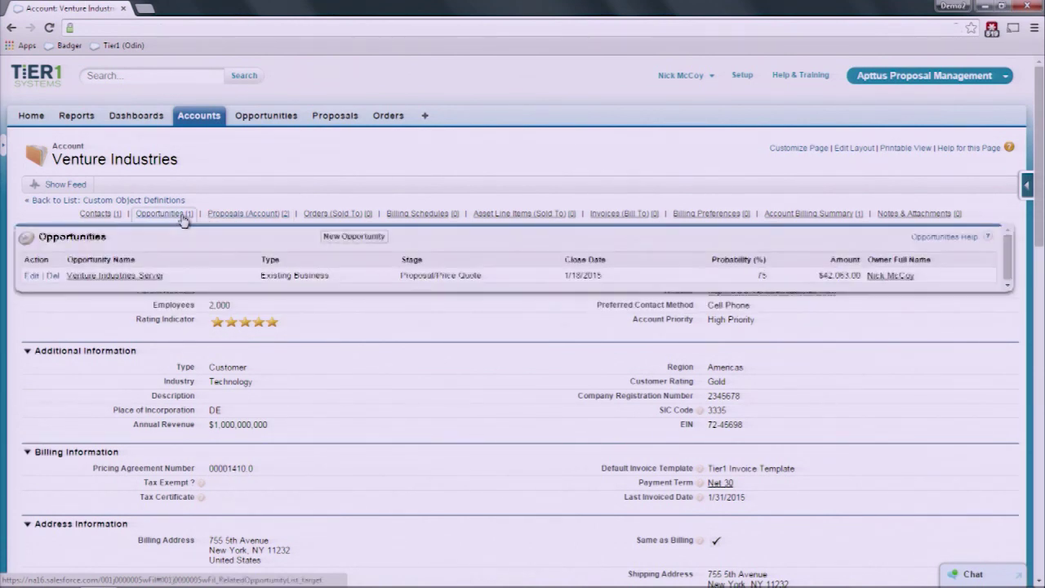
{"action": "left_click", "coordinate": [155, 280]}
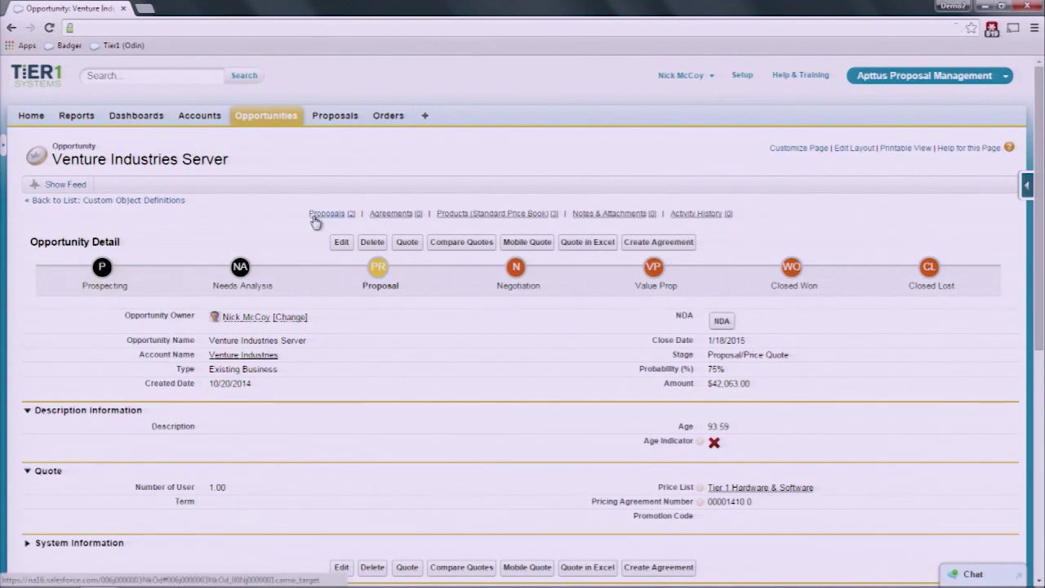
{"action": "mouse_move", "coordinate": [316, 215]}
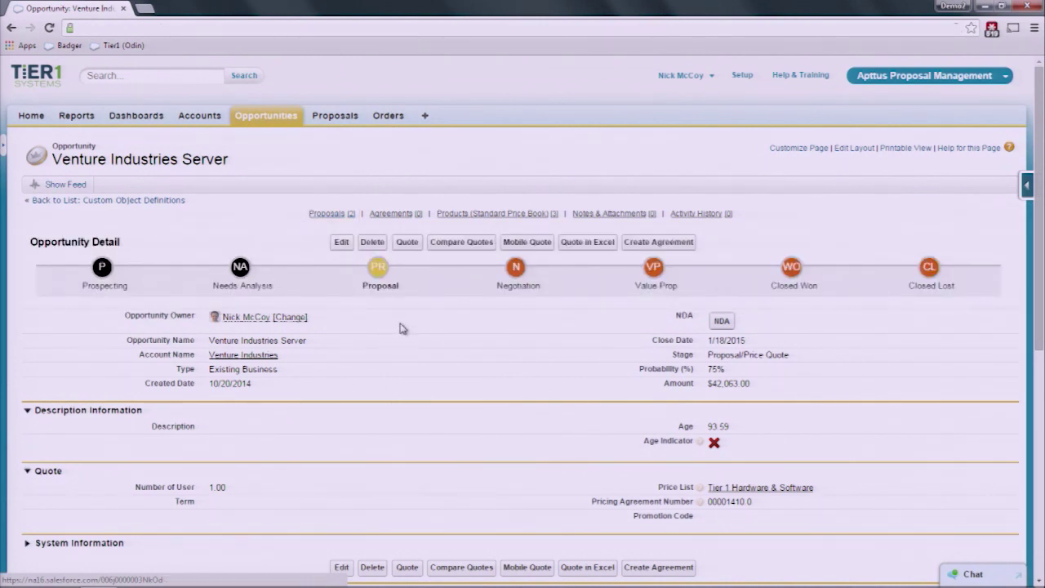
{"action": "left_click", "coordinate": [407, 242]}
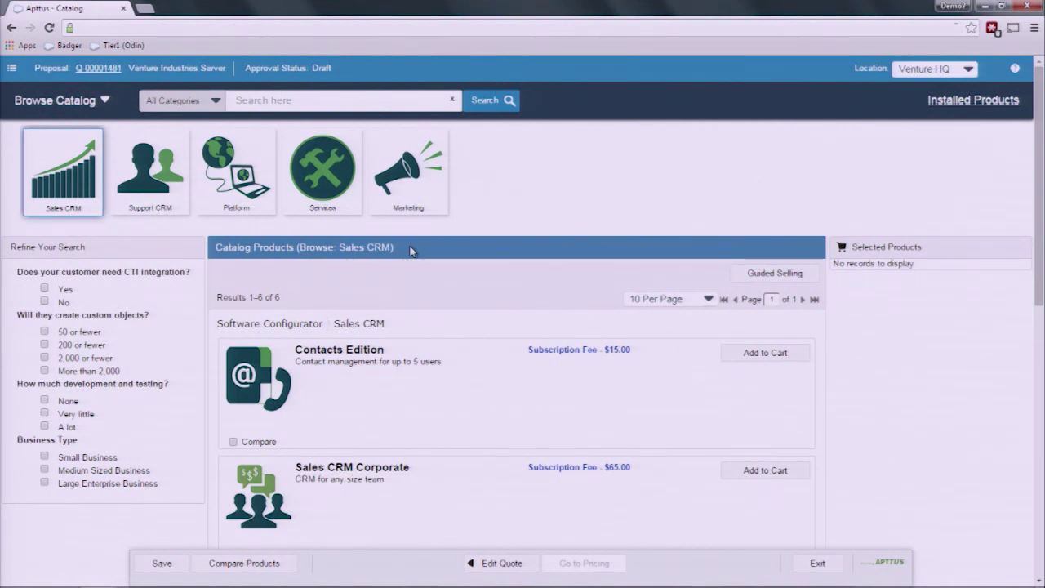
- Filter the Sales CRM products to 200 or fewer custom objects and add Sales CRM Corporate with the Premier Success Plan to the cart
{"action": "left_click", "coordinate": [45, 346]}
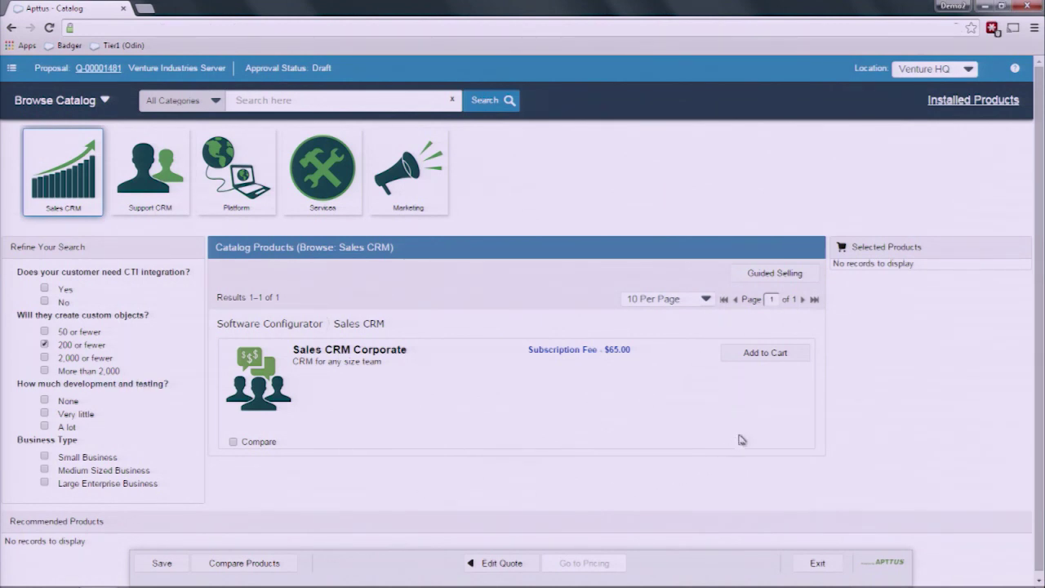
{"action": "left_click", "coordinate": [757, 359]}
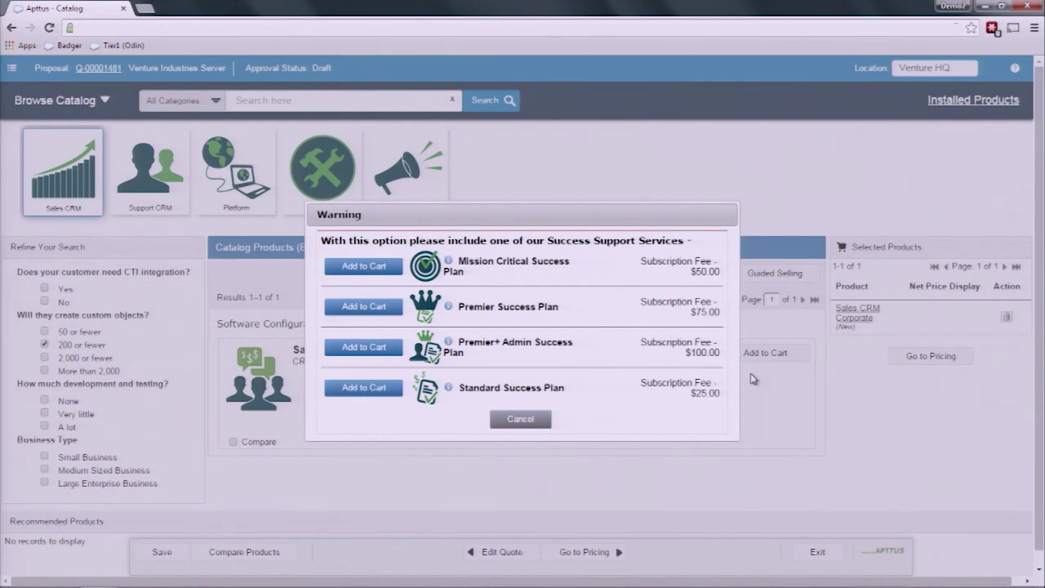
{"action": "left_click", "coordinate": [382, 311]}
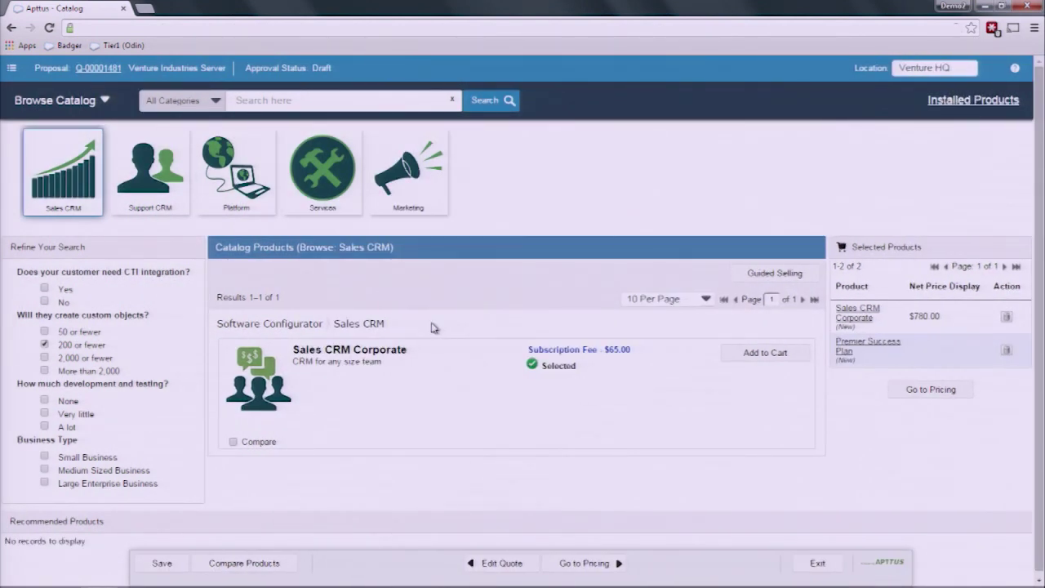
- Browse the Hardware Configurator to BL Servers, Server Blades and start configuring the WS460c Gen8 Graphics Server Blade
{"action": "left_click", "coordinate": [85, 104]}
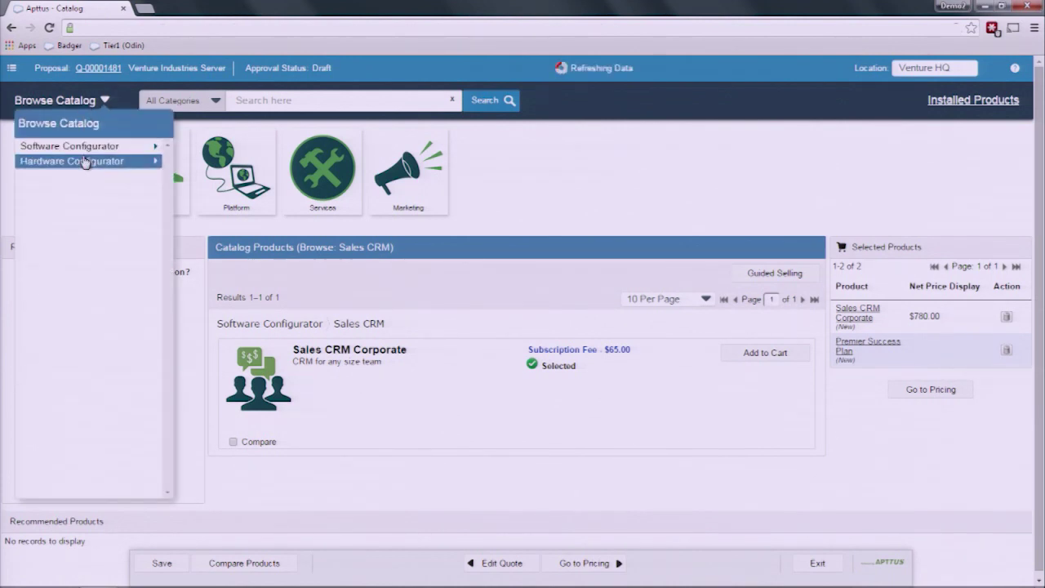
{"action": "mouse_move", "coordinate": [88, 165]}
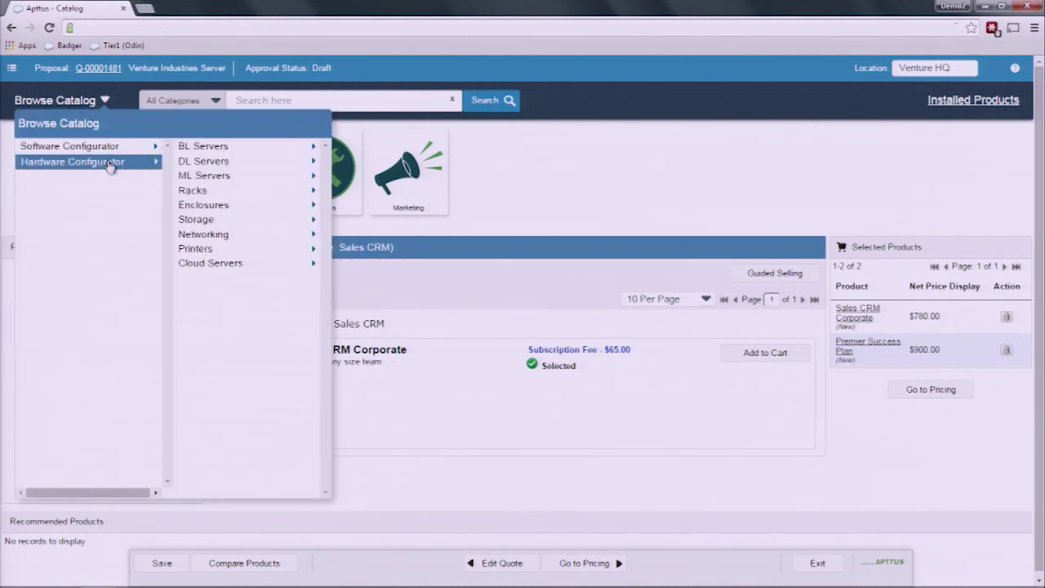
{"action": "mouse_move", "coordinate": [198, 155]}
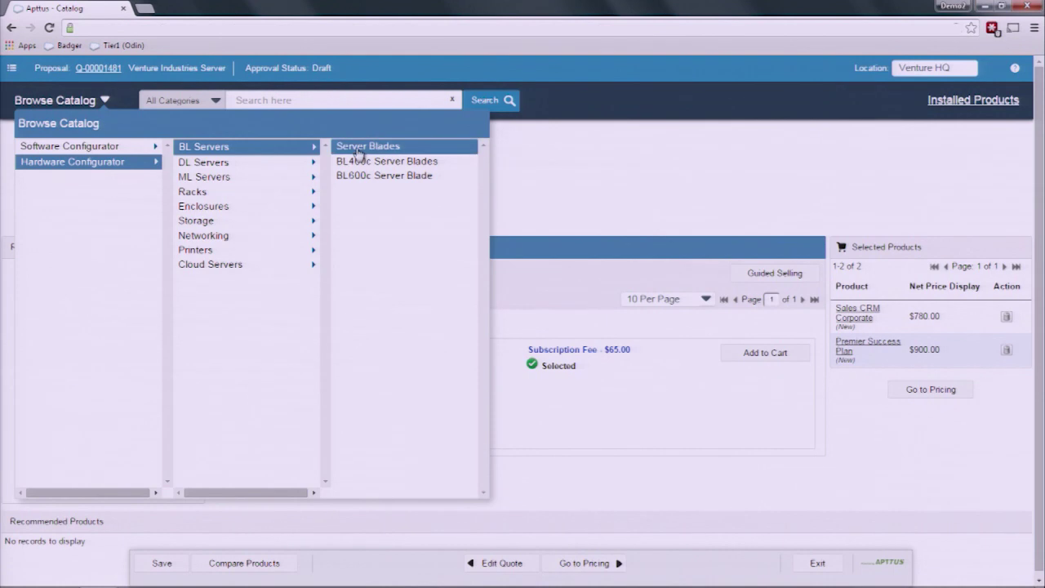
{"action": "left_click", "coordinate": [360, 152]}
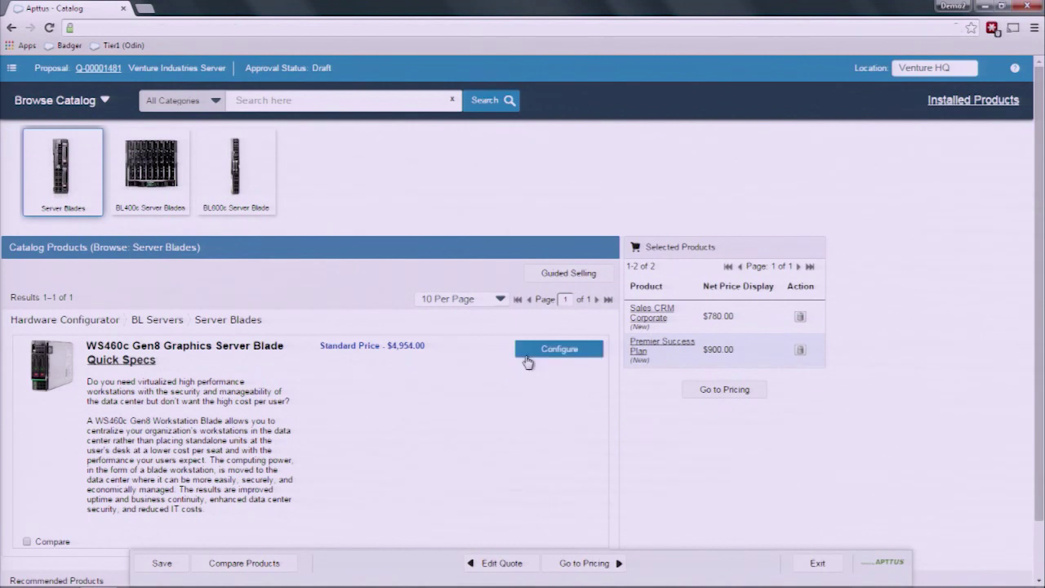
{"action": "left_click", "coordinate": [527, 360]}
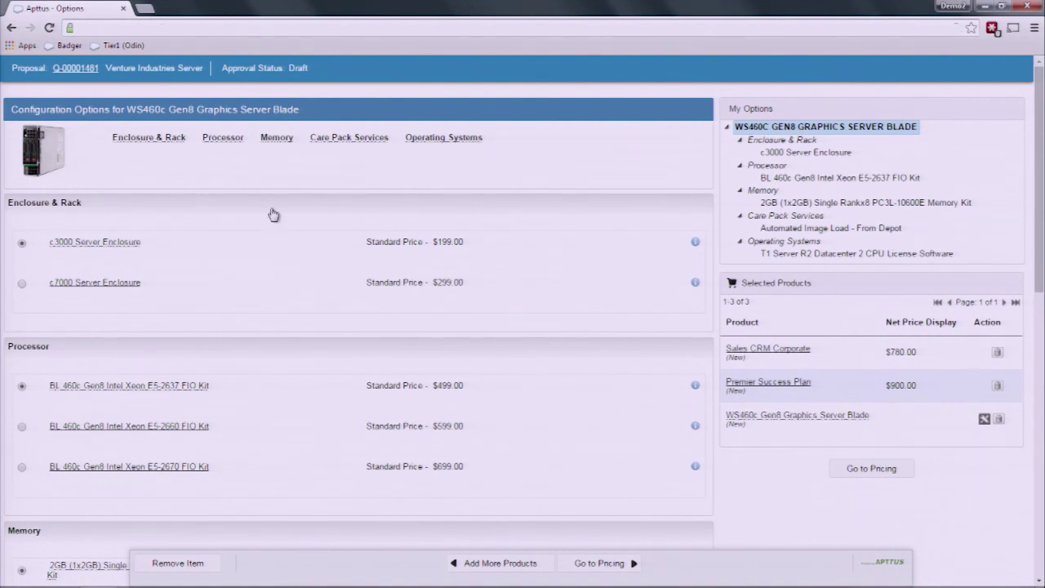
- Configure the blade with the c7000 enclosure, E5-2660 processor, 4GB Single Rankx8 PC3-12800E memory kit and 3rd Party SW Application Load
{"action": "left_click", "coordinate": [21, 287]}
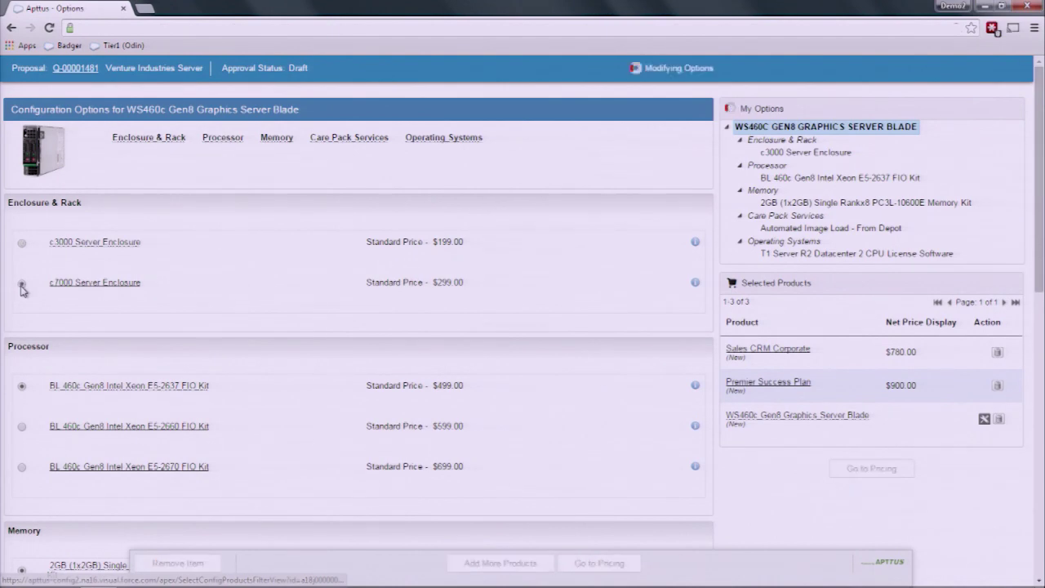
{"action": "left_click", "coordinate": [22, 314]}
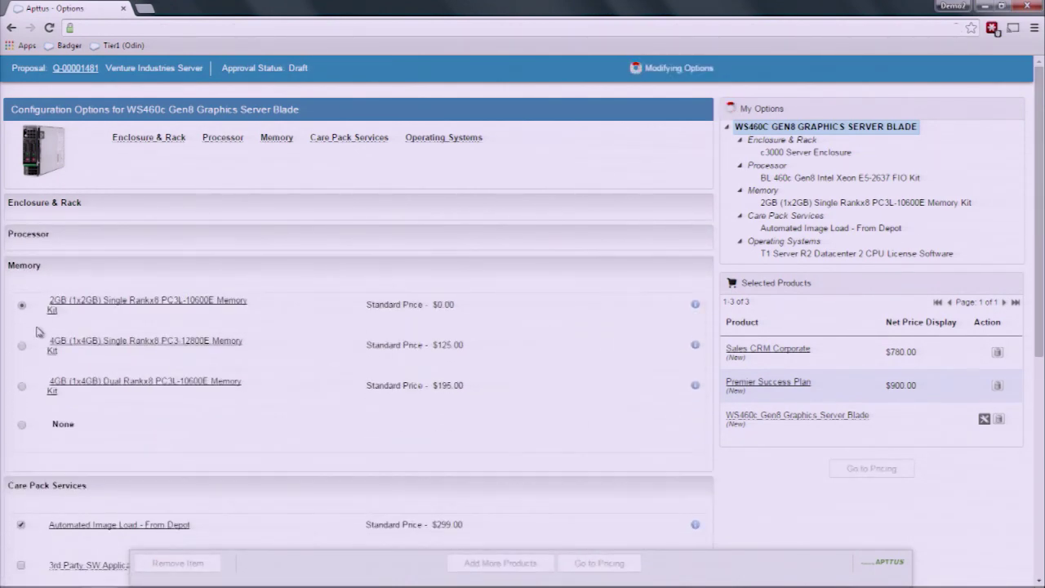
{"action": "left_click", "coordinate": [22, 345]}
{"action": "left_click", "coordinate": [116, 268]}
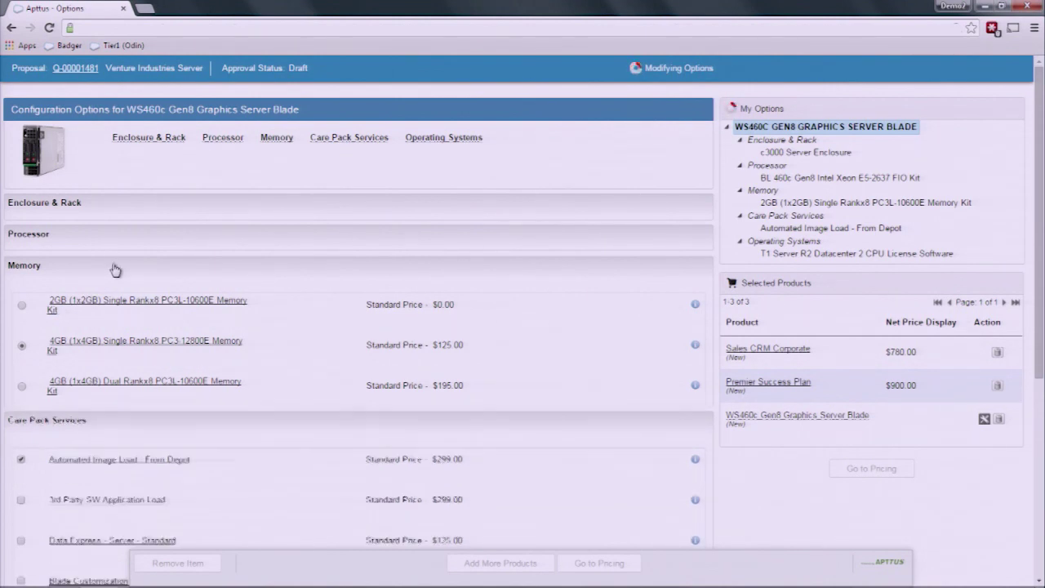
{"action": "left_click", "coordinate": [21, 376]}
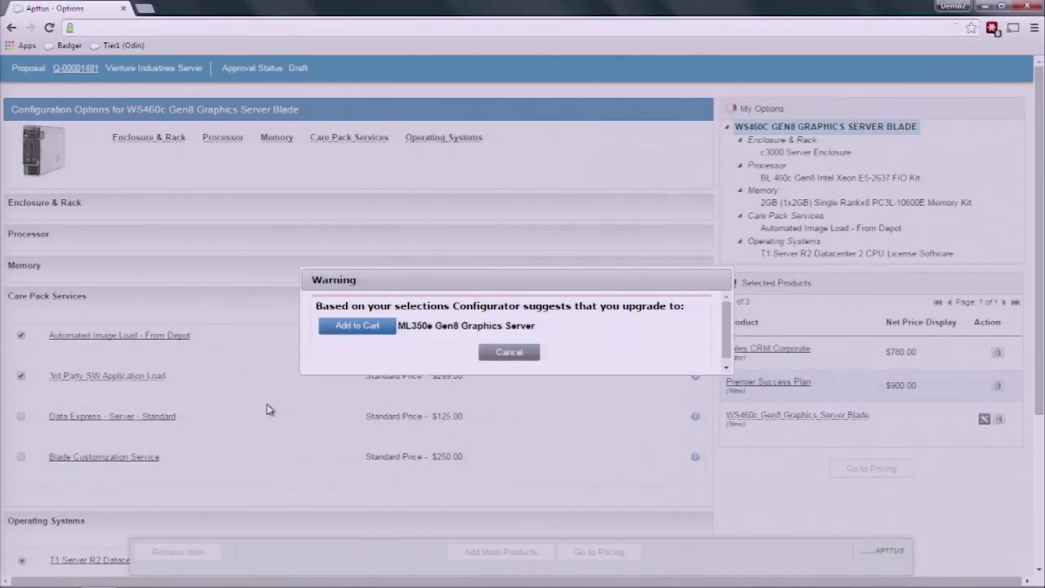
- Accept the suggested upgrade to the ML350e Gen8 Graphics Server and proceed to cart pricing
{"action": "left_click", "coordinate": [356, 328]}
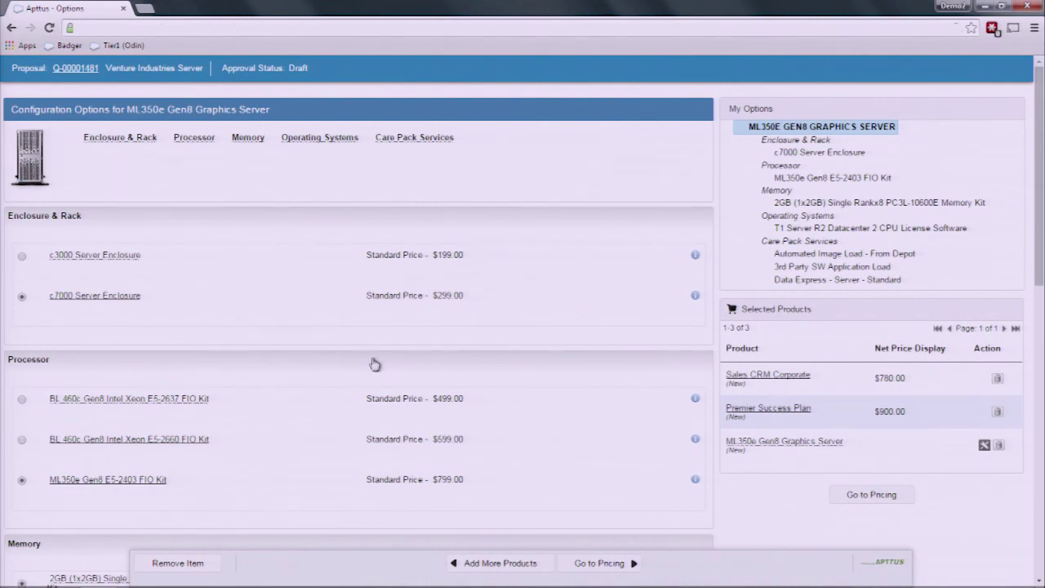
{"action": "left_click", "coordinate": [856, 498]}
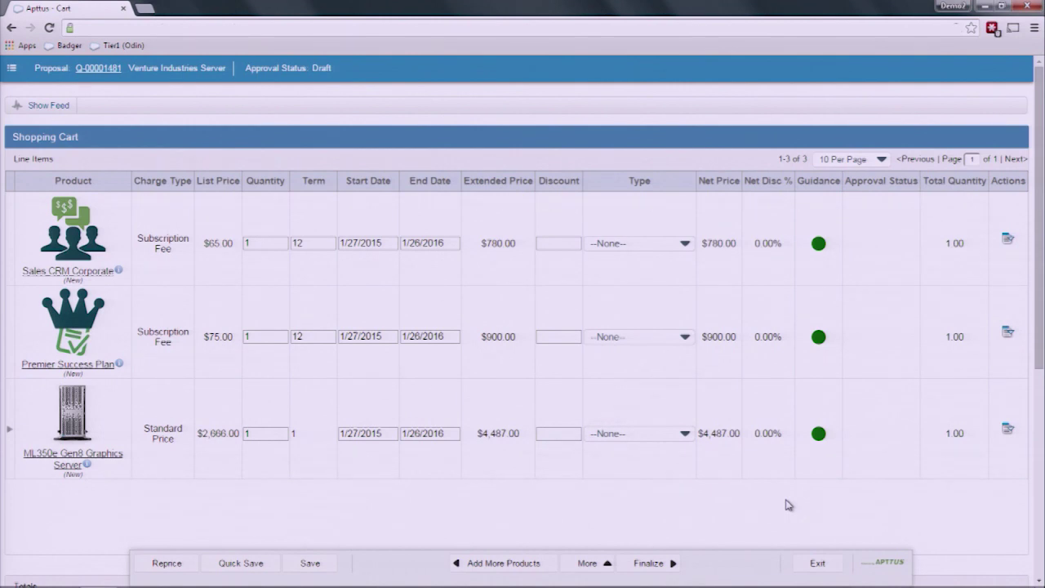
- Apply percentage discounts of 15 to Sales CRM Corporate and 25 to the Premier Success Plan
{"action": "left_click", "coordinate": [563, 245]}
{"action": "left_click", "coordinate": [641, 244]}
{"action": "left_click", "coordinate": [642, 267]}
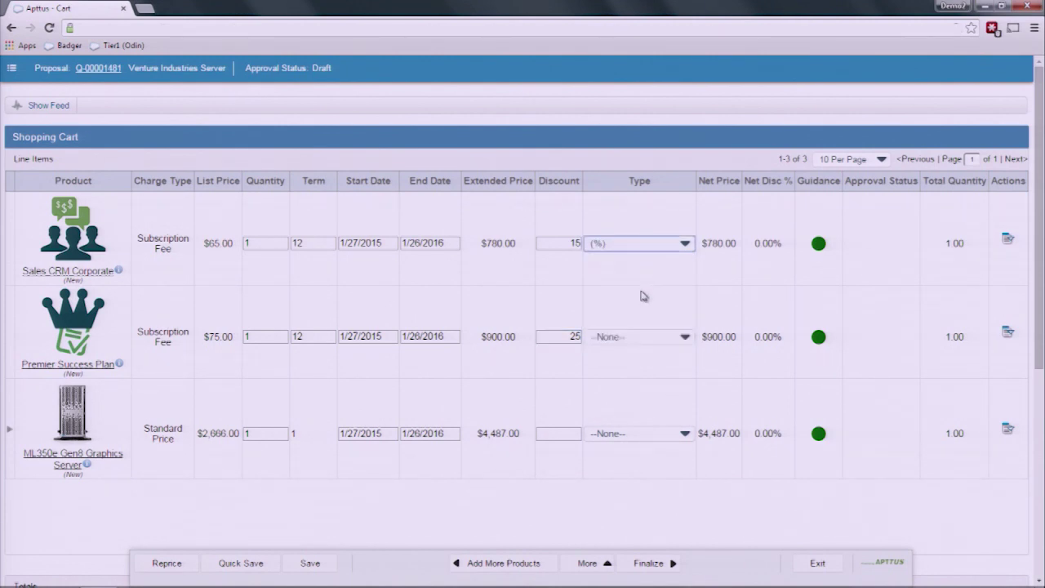
{"action": "left_click", "coordinate": [645, 338]}
{"action": "left_click", "coordinate": [598, 360]}
- Set the ML350e Gen8 Graphics Server quantity to 10 and reprice the cart
{"action": "left_click", "coordinate": [250, 434]}
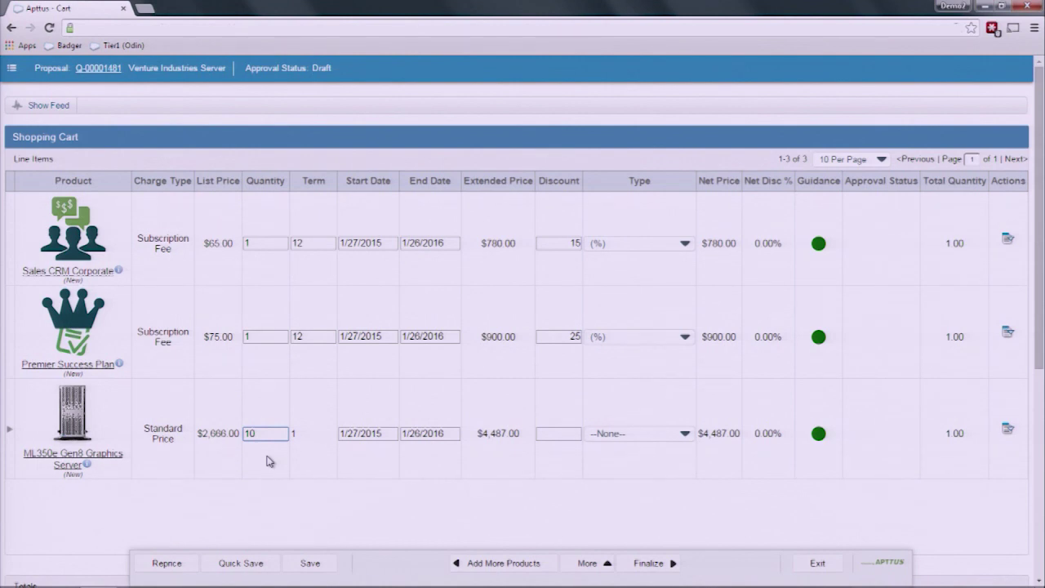
{"action": "type", "text": "0"}
{"action": "left_click", "coordinate": [181, 563]}
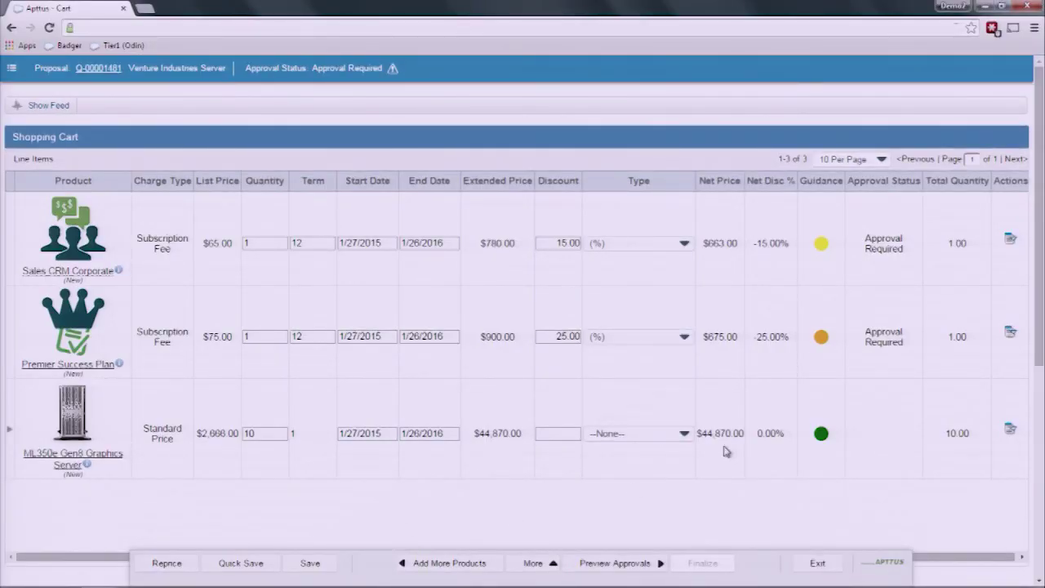
- Check the pricing guidance, set the discounts on Sales CRM Corporate and the Premier Success Plan to 10%, and reprice the cart
{"action": "mouse_move", "coordinate": [821, 250]}
{"action": "mouse_move", "coordinate": [824, 343]}
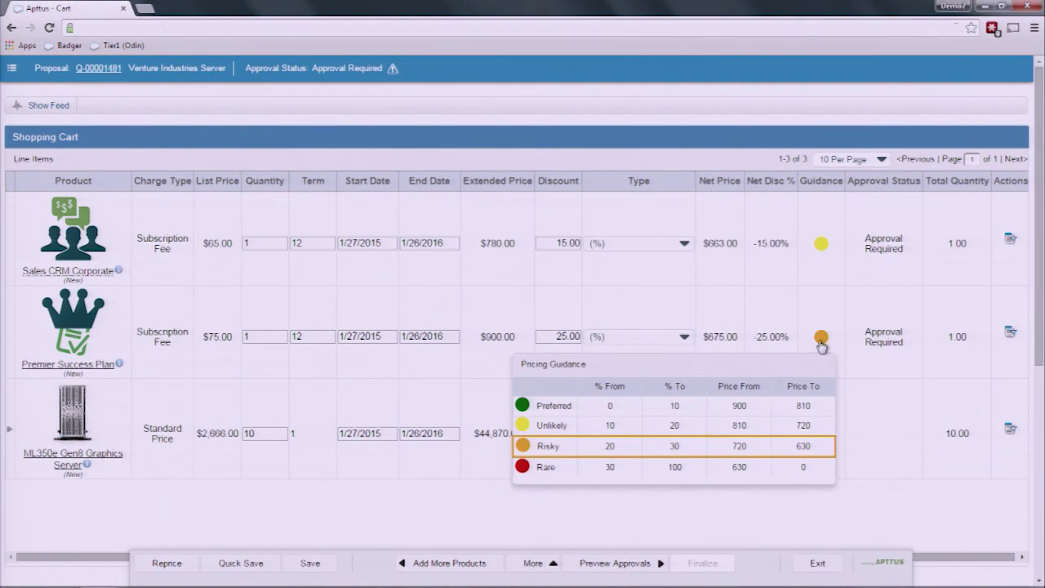
{"action": "left_click_drag", "start_coordinate": [553, 337], "coordinate": [599, 351]}
{"action": "type", "text": "10"}
{"action": "left_click_drag", "start_coordinate": [553, 243], "coordinate": [596, 248]}
{"action": "type", "text": "1"}
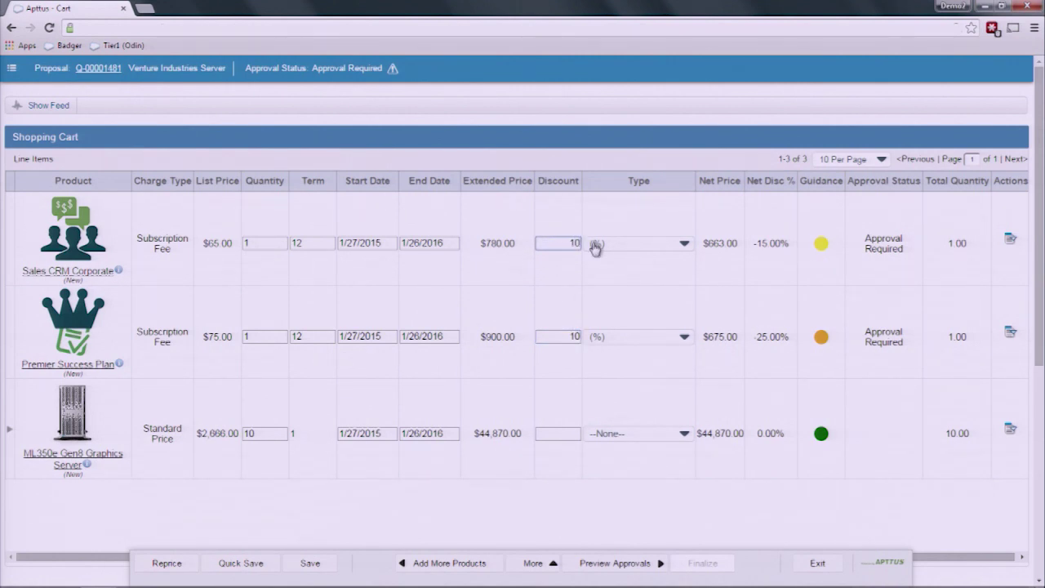
{"action": "left_click", "coordinate": [172, 562]}
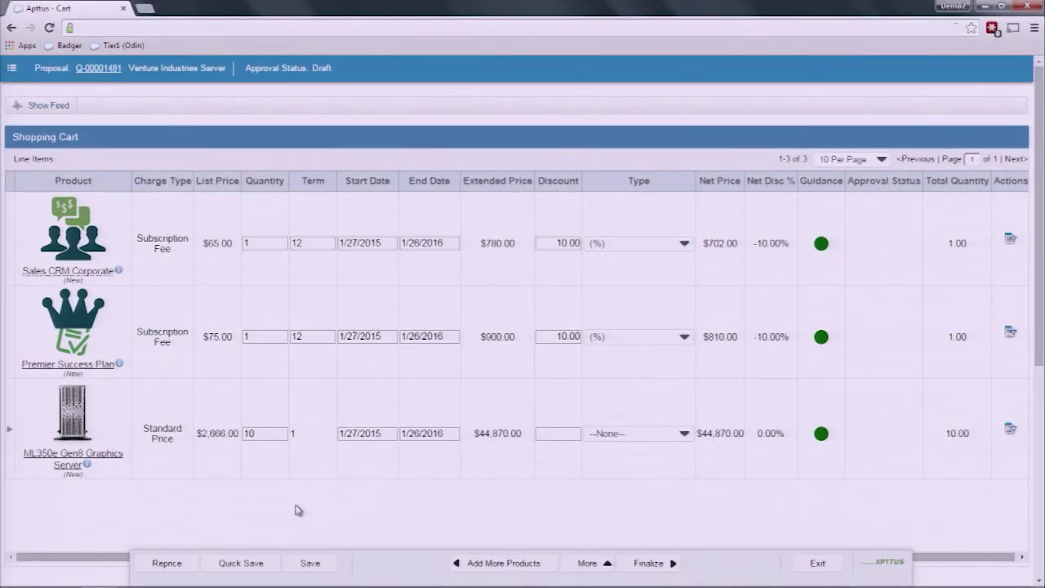
- Finalize the cart and generate the proposal document as a PDF from the Tier1 Systems Proposal template
{"action": "left_click", "coordinate": [648, 569]}
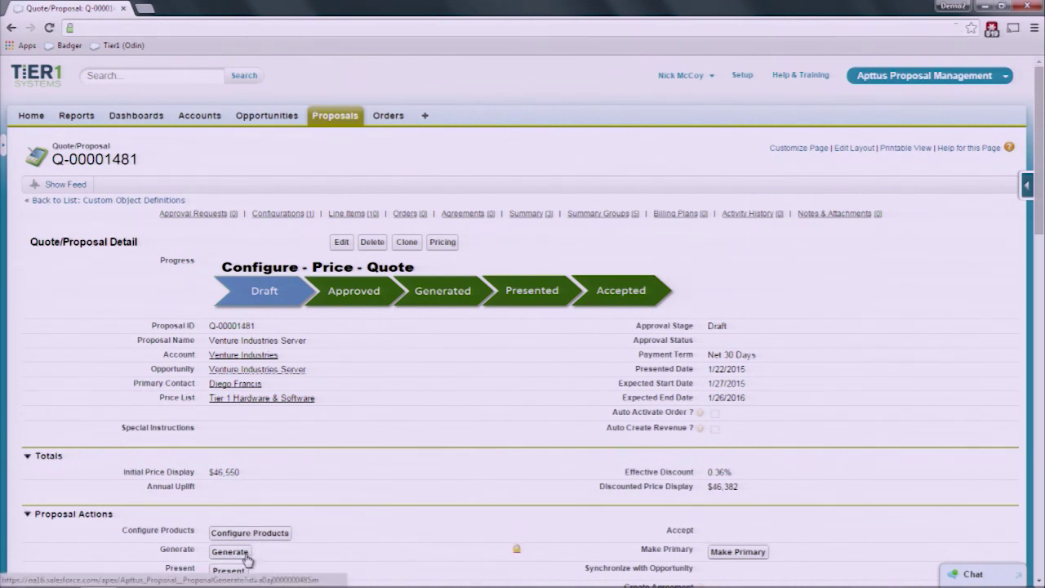
{"action": "left_click", "coordinate": [230, 552]}
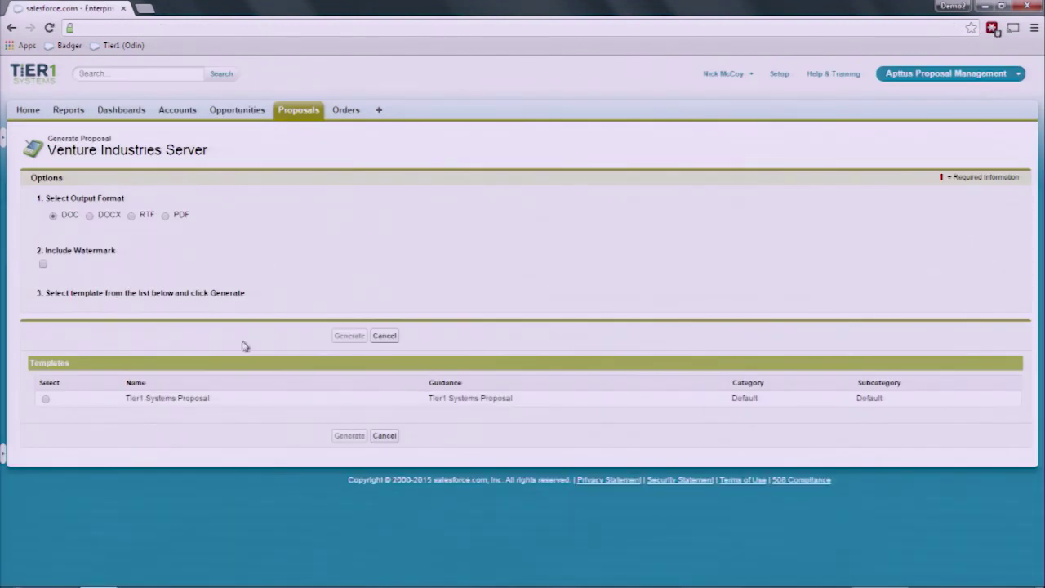
{"action": "left_click", "coordinate": [166, 216]}
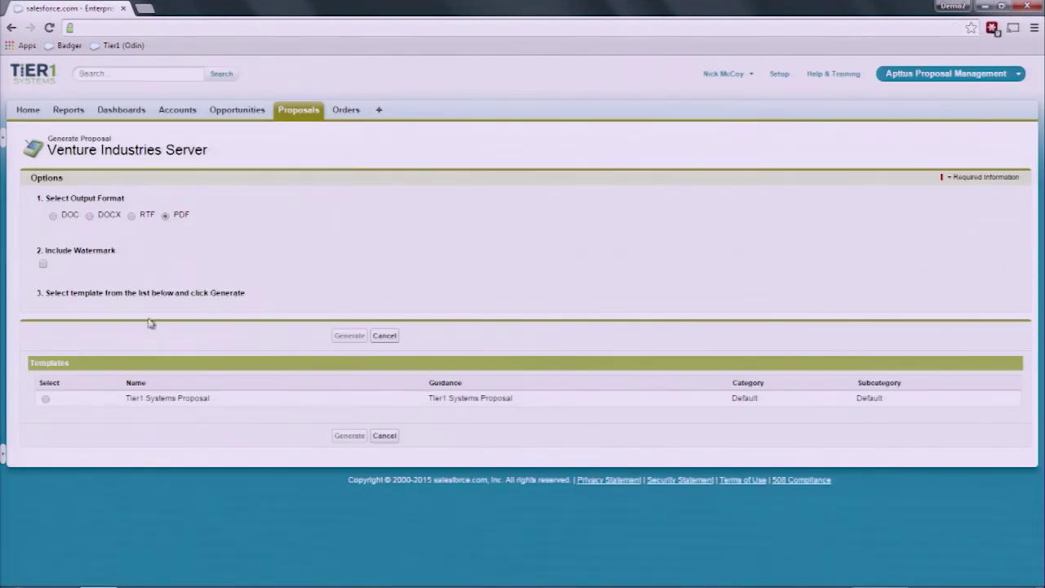
{"action": "left_click", "coordinate": [45, 400]}
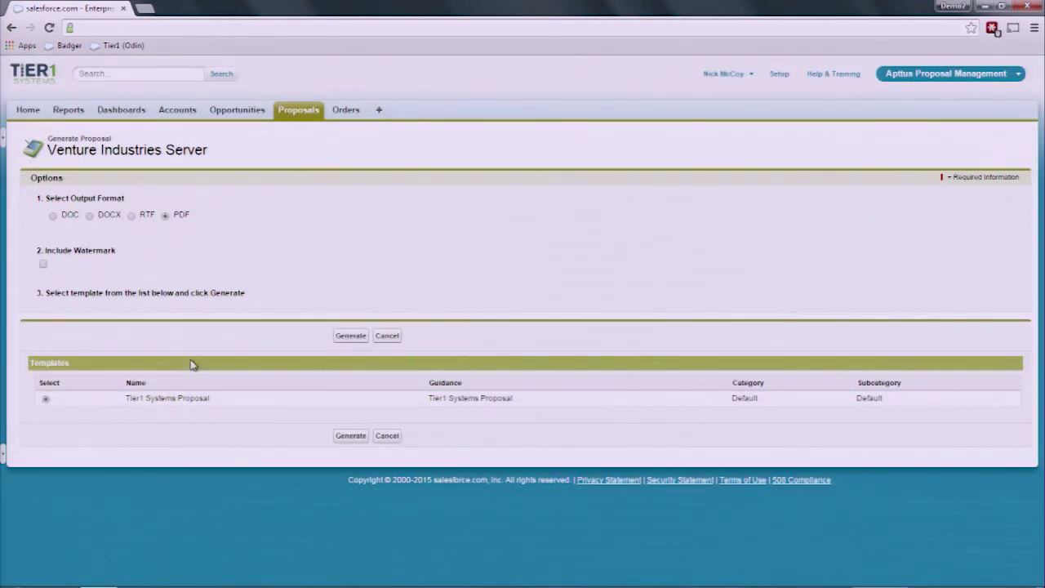
{"action": "left_click", "coordinate": [350, 337]}
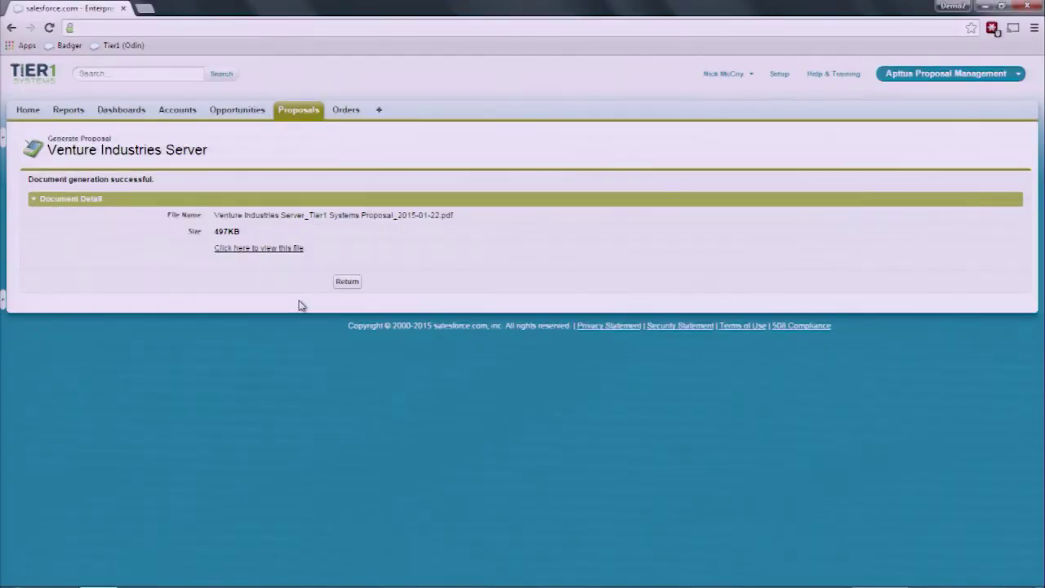
- Open the generated Venture Industries proposal PDF and view its cover page at a smaller zoom
{"action": "left_click", "coordinate": [280, 249]}
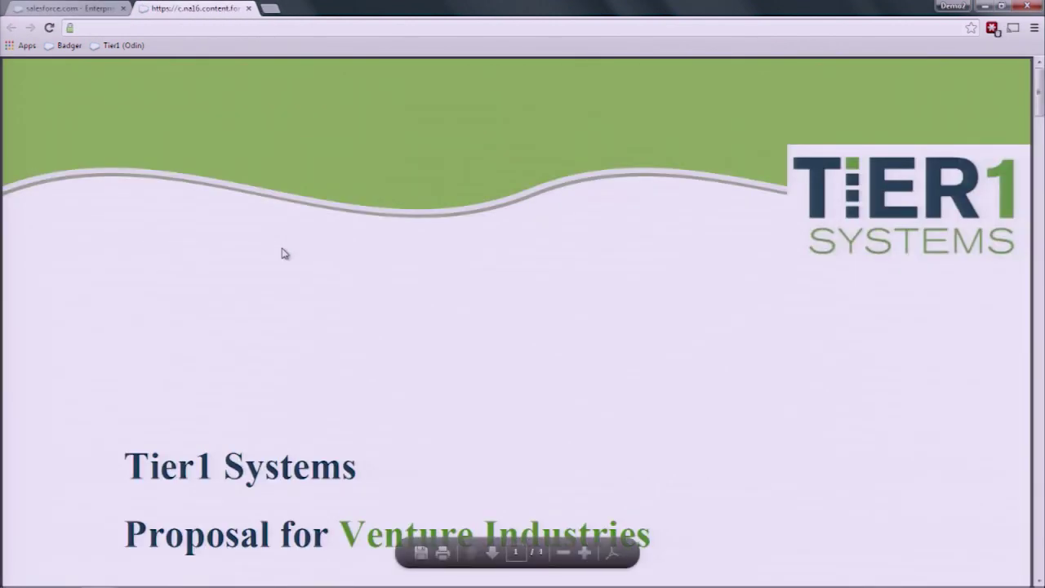
{"action": "left_click", "coordinate": [564, 553]}
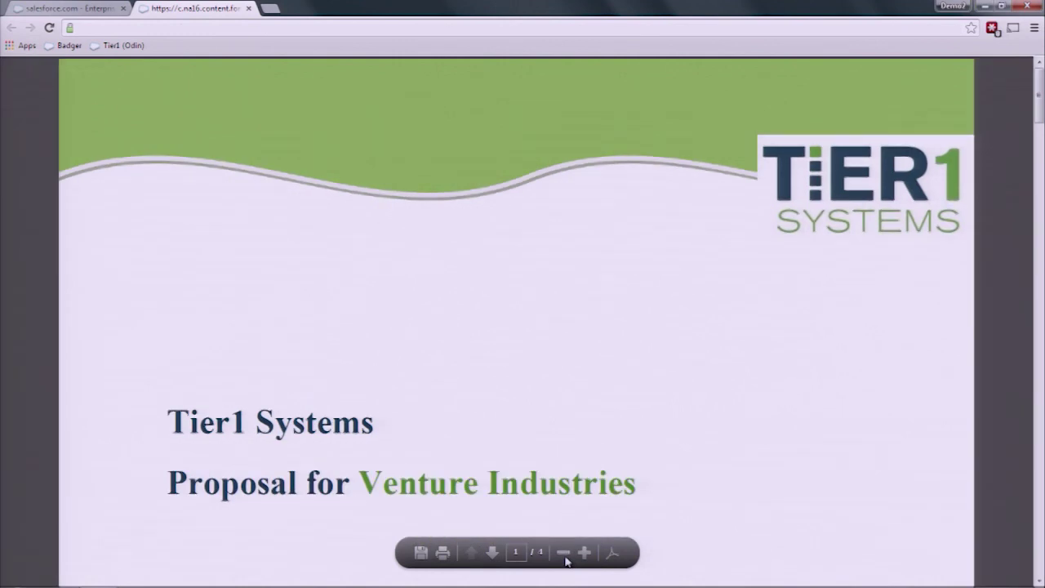
{"action": "left_click", "coordinate": [563, 553]}
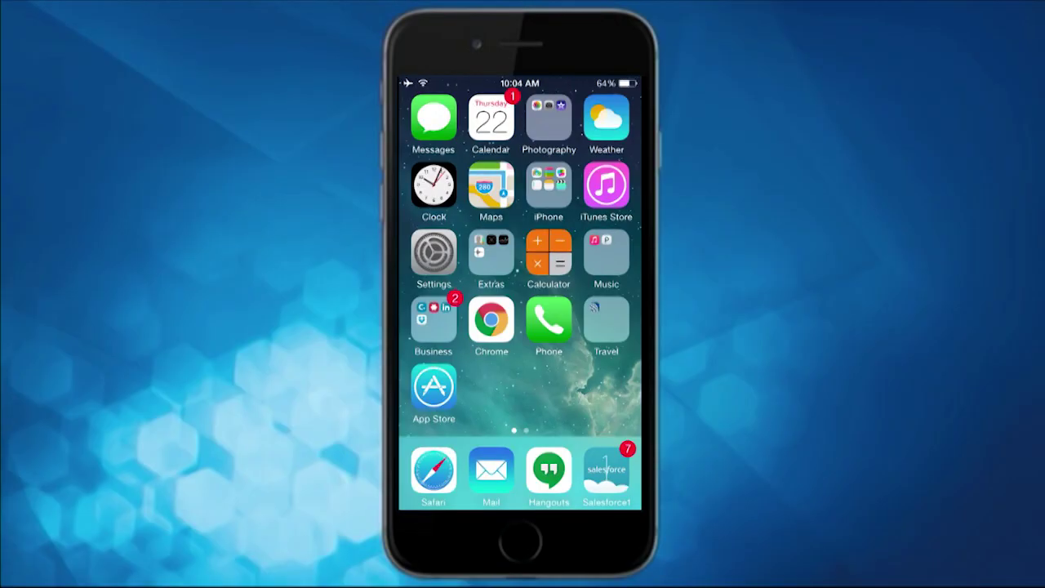
- Review the order form and product tables on page 3 of the Venture Industries proposal PDF on the phone, and switch to Salesforce1
{"action": "left_click", "coordinate": [606, 471]}
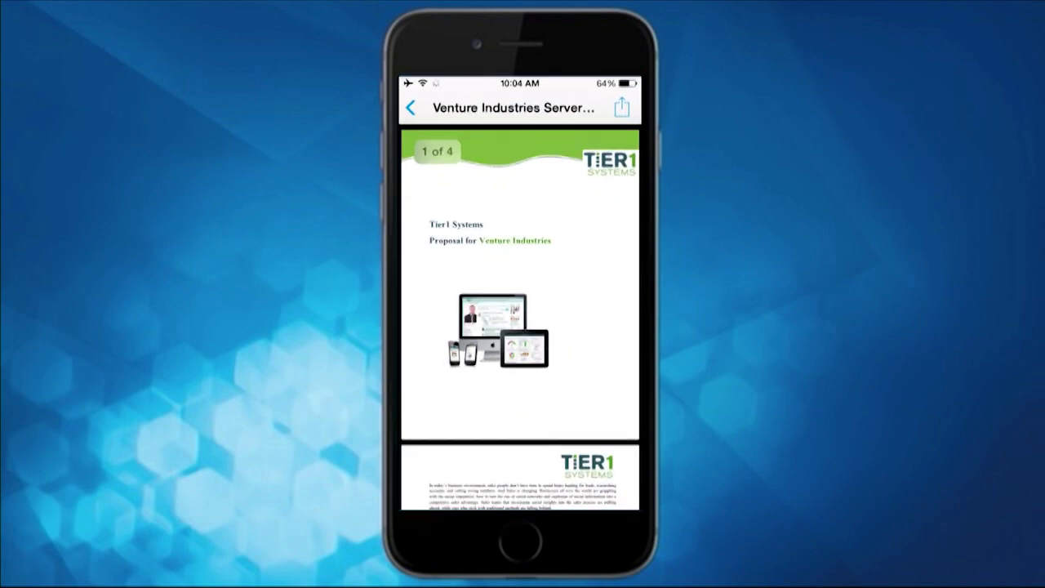
{"action": "scroll", "coordinate": [521, 319], "scroll_direction": "down", "scroll_amount": 15}
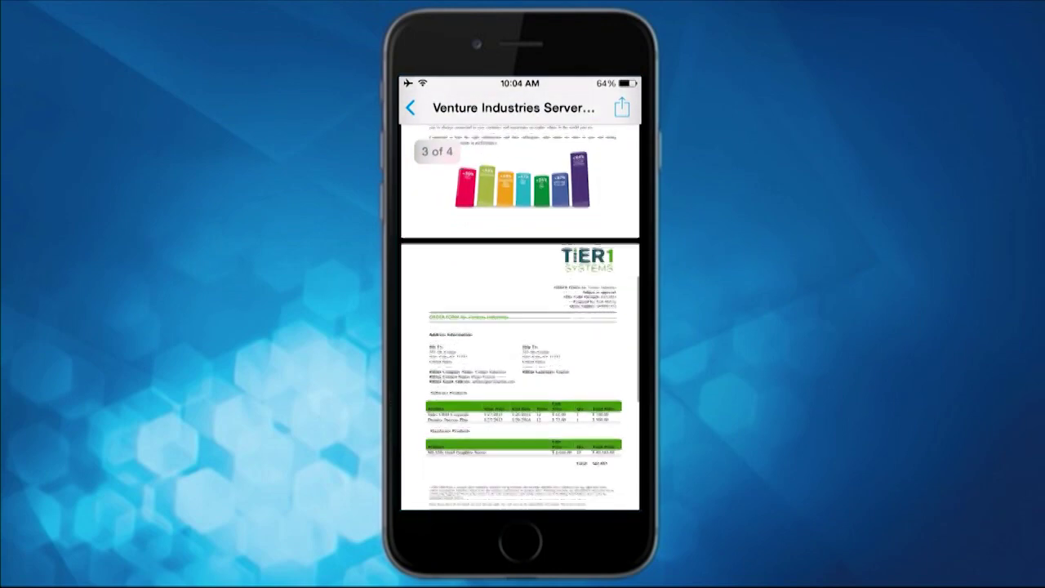
{"action": "scroll", "coordinate": [520, 319], "scroll_direction": "down", "scroll_amount": 3}
{"action": "scroll", "coordinate": [523, 294], "scroll_direction": "up", "scroll_amount": 5}
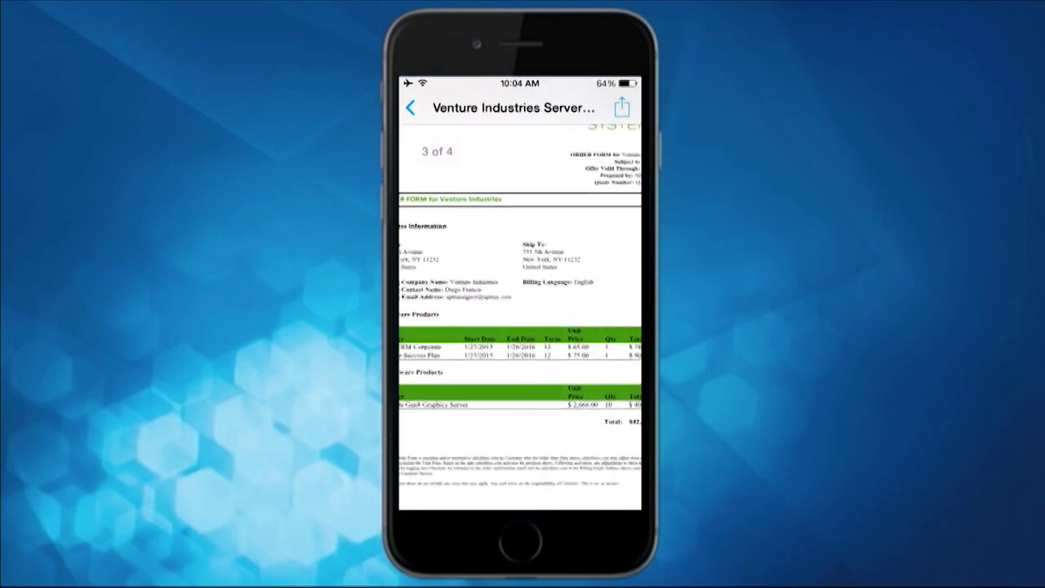
{"action": "scroll", "coordinate": [520, 318], "scroll_direction": "left", "scroll_amount": 3}
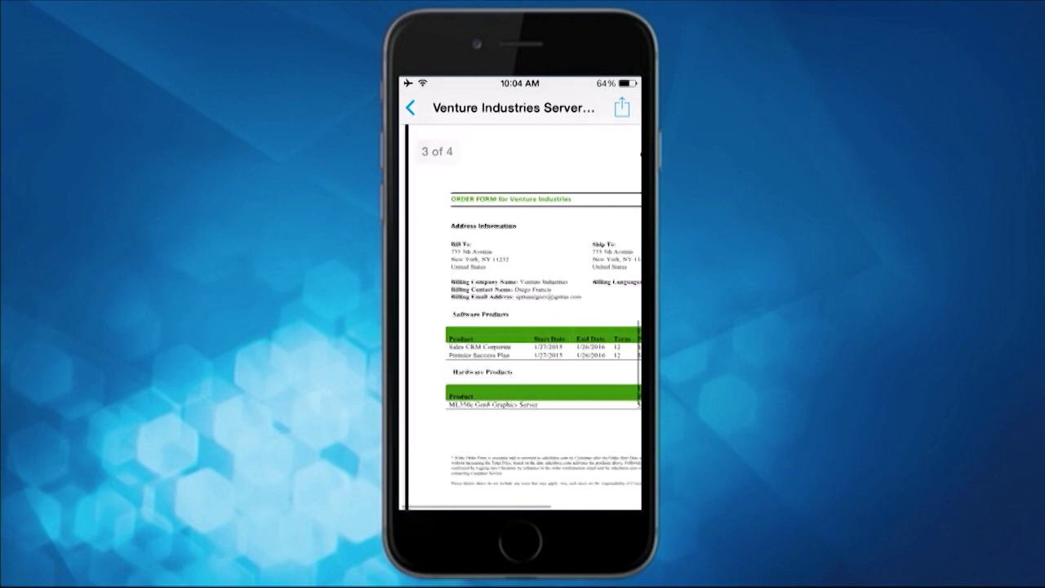
{"action": "scroll", "coordinate": [520, 318], "scroll_direction": "down", "scroll_amount": 5}
{"action": "double_click", "coordinate": [520, 541]}
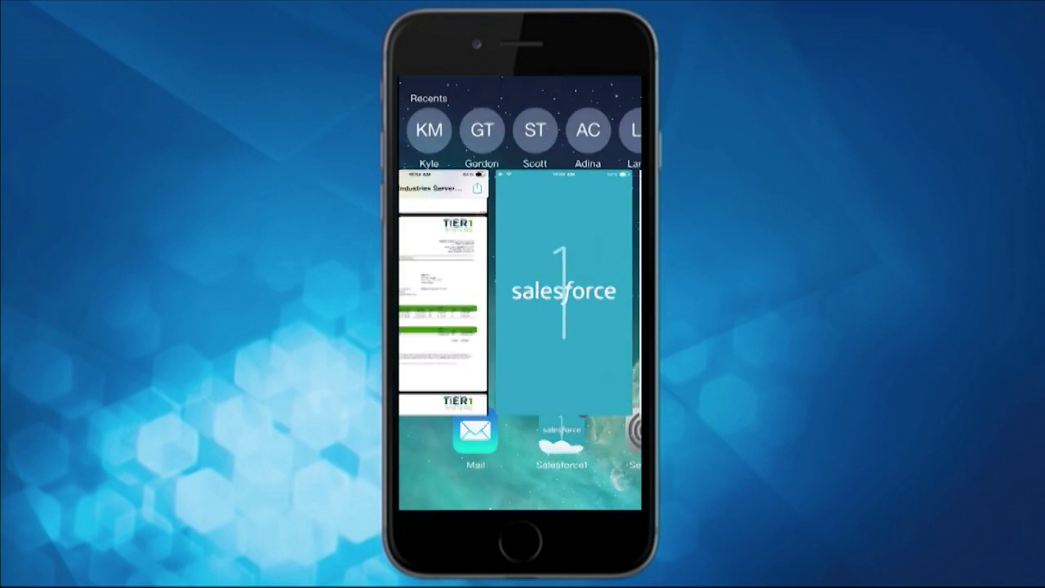
{"action": "left_click", "coordinate": [522, 302]}
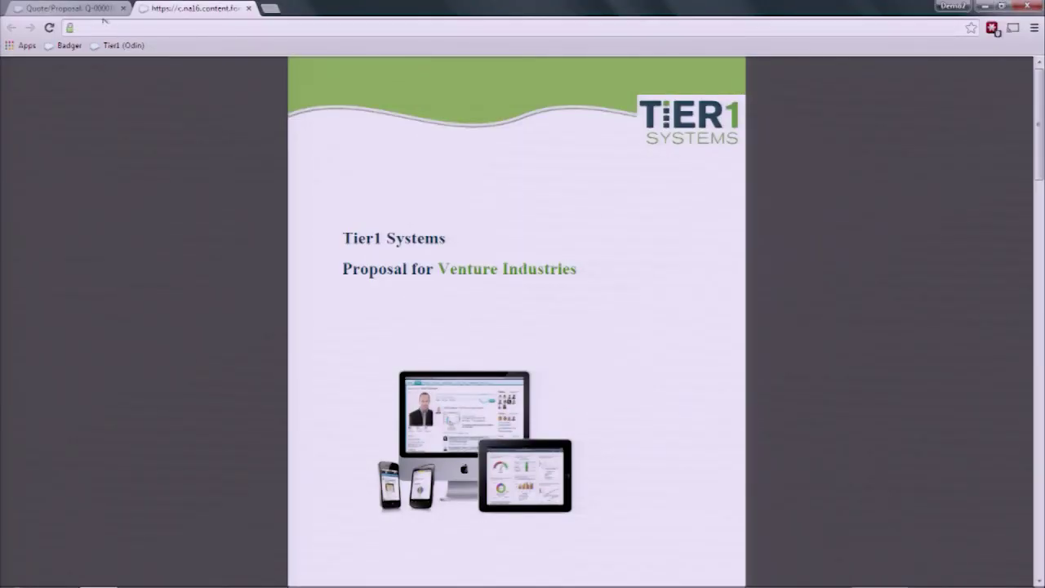
- Return to the quote record in the browser and go through its Venture Industries Server opportunity to the Venture Industries account
{"action": "left_click", "coordinate": [89, 9]}
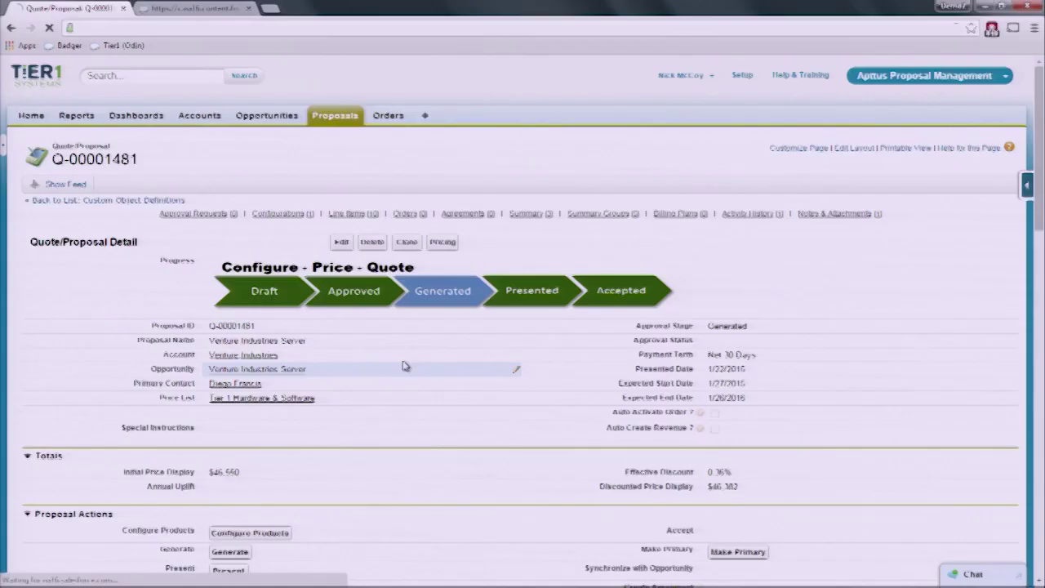
{"action": "left_click", "coordinate": [213, 368]}
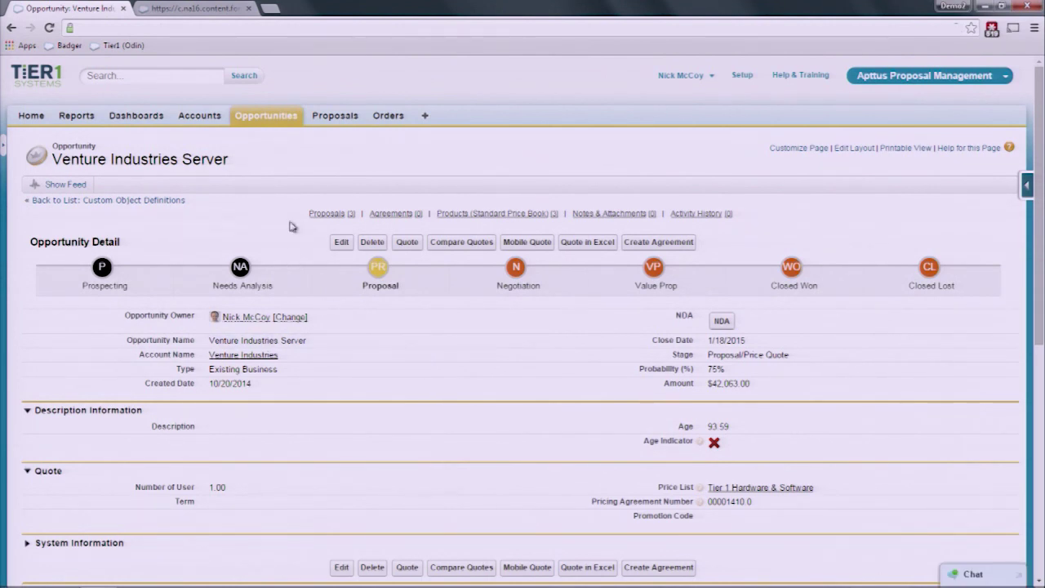
{"action": "mouse_move", "coordinate": [312, 216]}
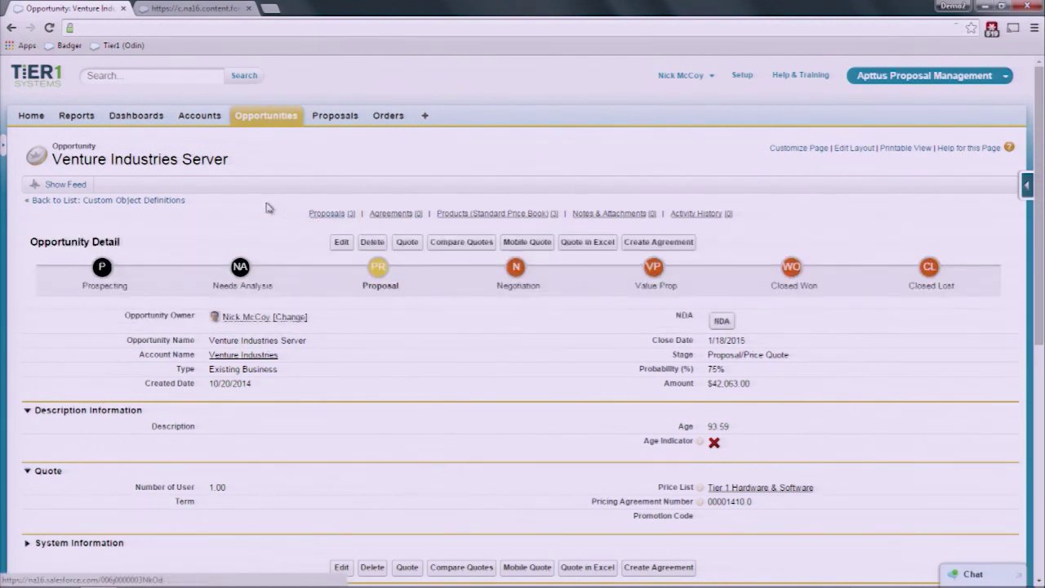
{"action": "left_click", "coordinate": [243, 357]}
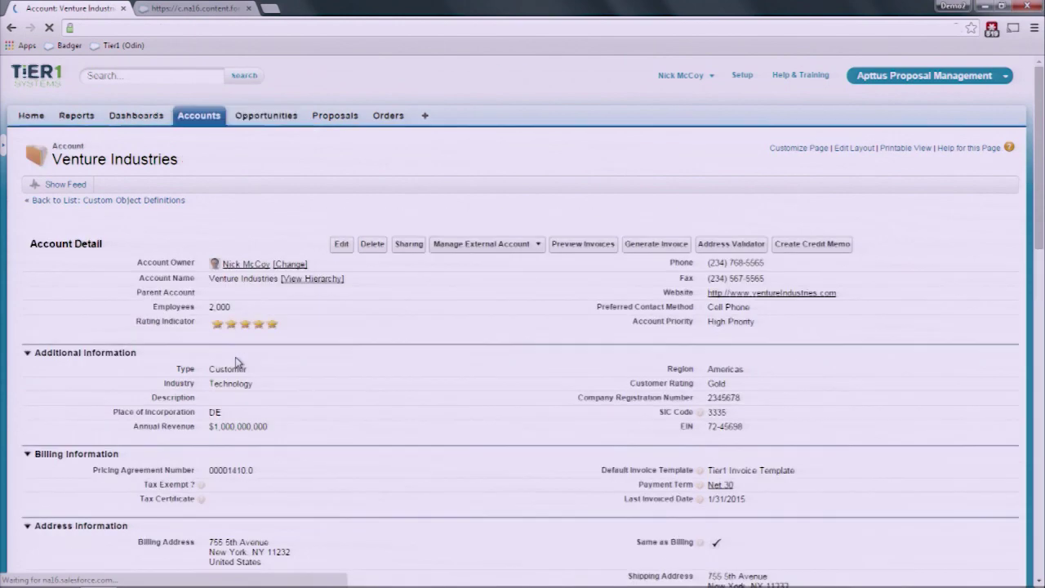